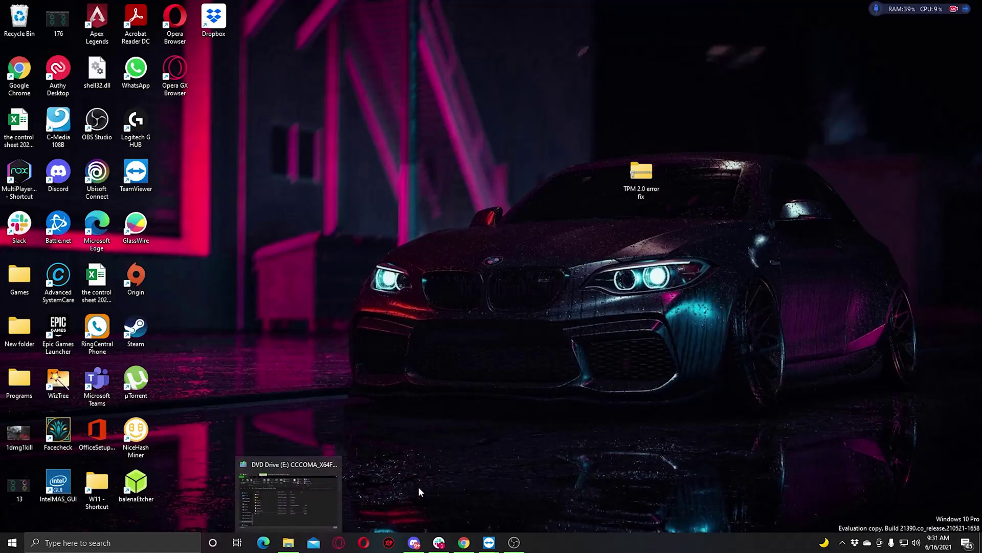
- Run Windows 11 Setup from the mounted disc, then close it after the TPM 2.0 check fails
{"action": "left_click", "coordinate": [288, 495]}
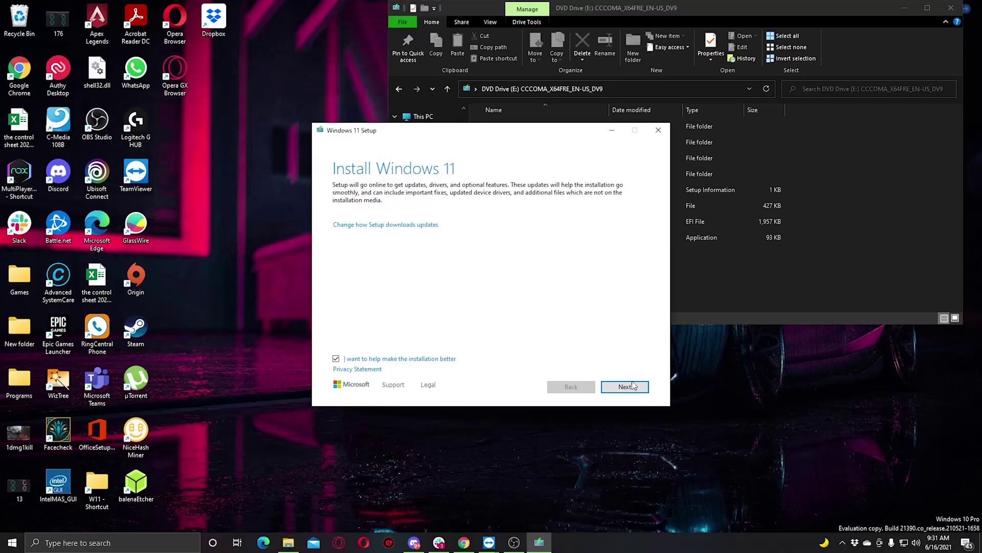
{"action": "left_click", "coordinate": [625, 386]}
{"action": "left_click_drag", "start_coordinate": [541, 134], "coordinate": [301, 251]}
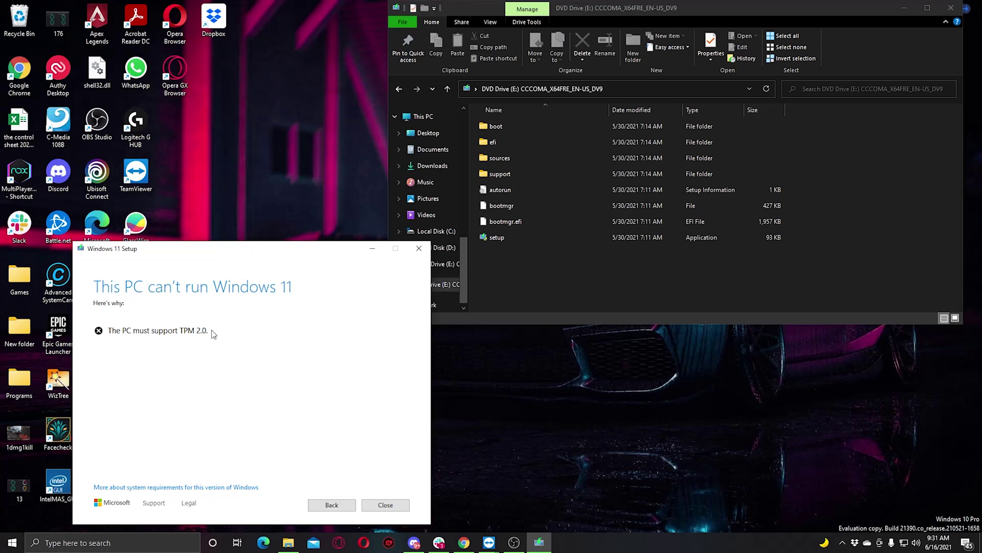
{"action": "left_click", "coordinate": [385, 504]}
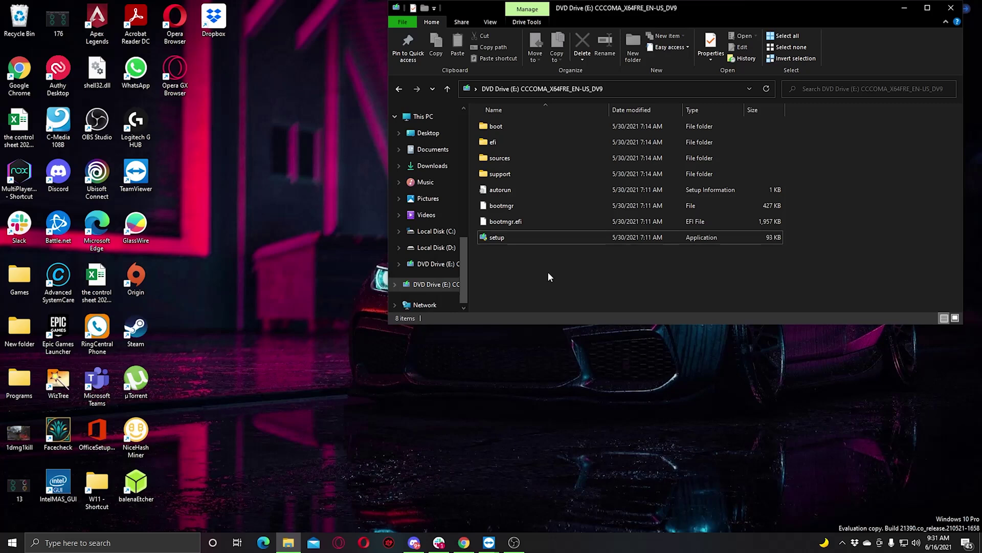
- Select all eight installation items on the Windows 11 DVD drive
{"action": "left_click_drag", "start_coordinate": [549, 277], "coordinate": [560, 123]}
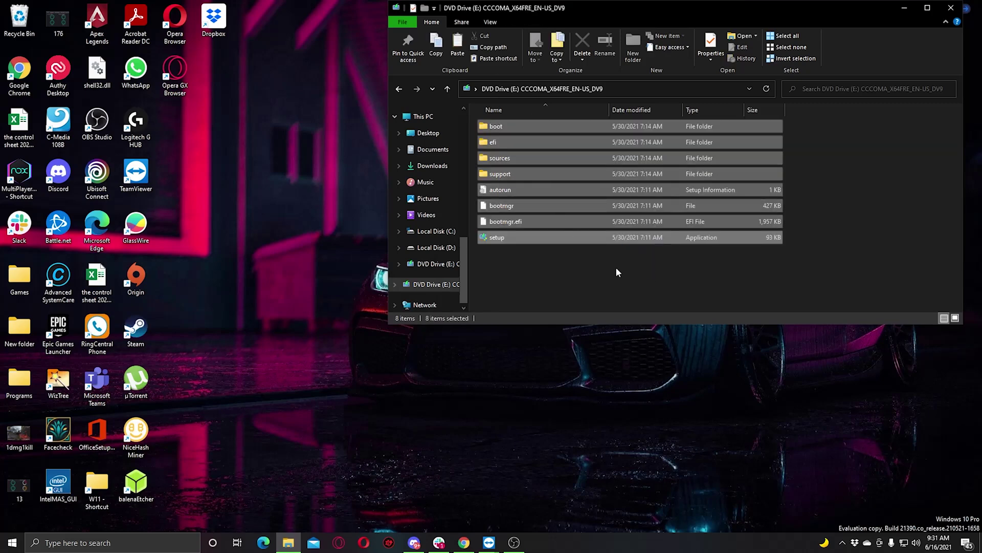
- Close the disc window, open the W11 folder on Local Disk D, and move it left
{"action": "left_click", "coordinate": [905, 8]}
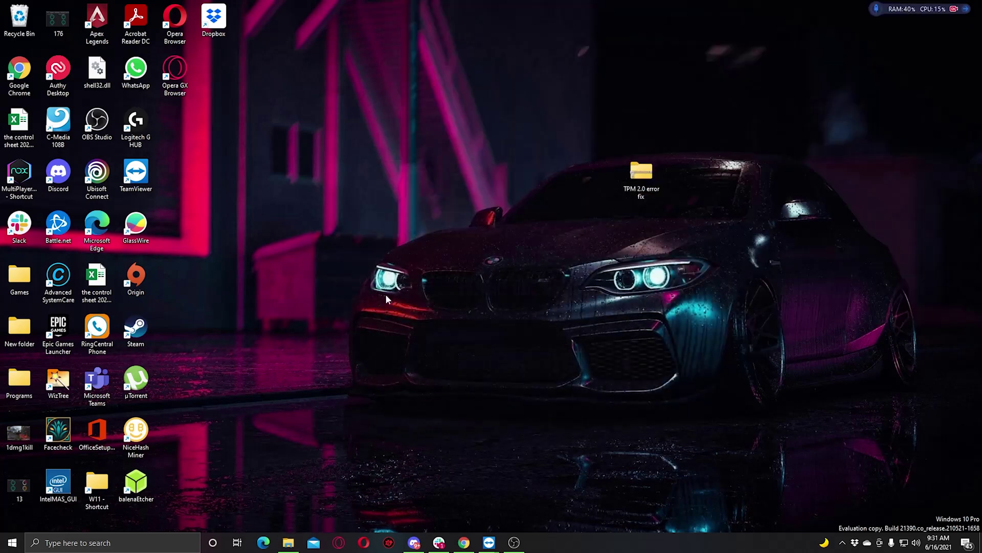
{"action": "mouse_move", "coordinate": [97, 482]}
{"action": "left_mouse_down"}
{"action": "mouse_move", "coordinate": [468, 342]}
{"action": "mouse_move", "coordinate": [525, 275]}
{"action": "left_mouse_up"}
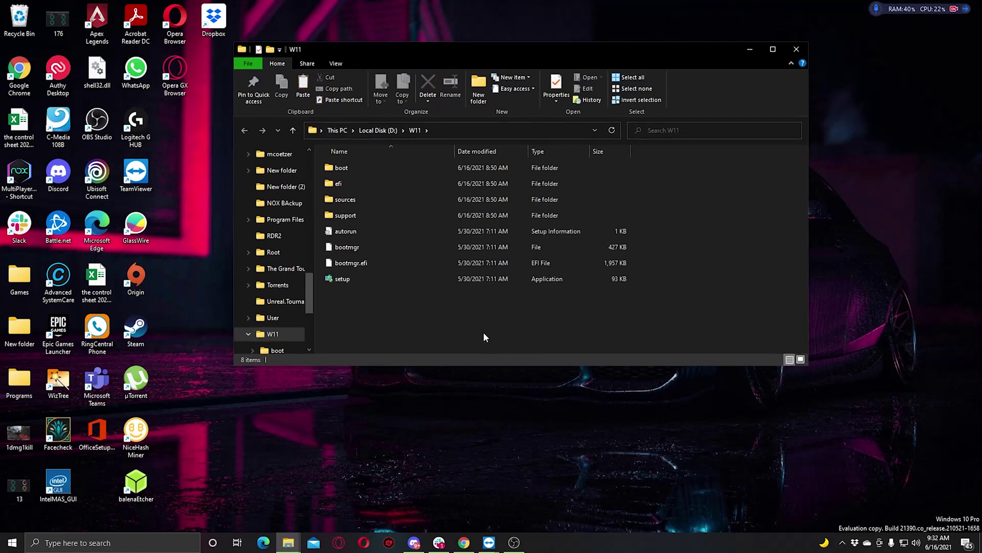
{"action": "key", "text": "ctrl+a"}
{"action": "left_click", "coordinate": [445, 311]}
{"action": "left_click_drag", "start_coordinate": [677, 48], "coordinate": [441, 56]}
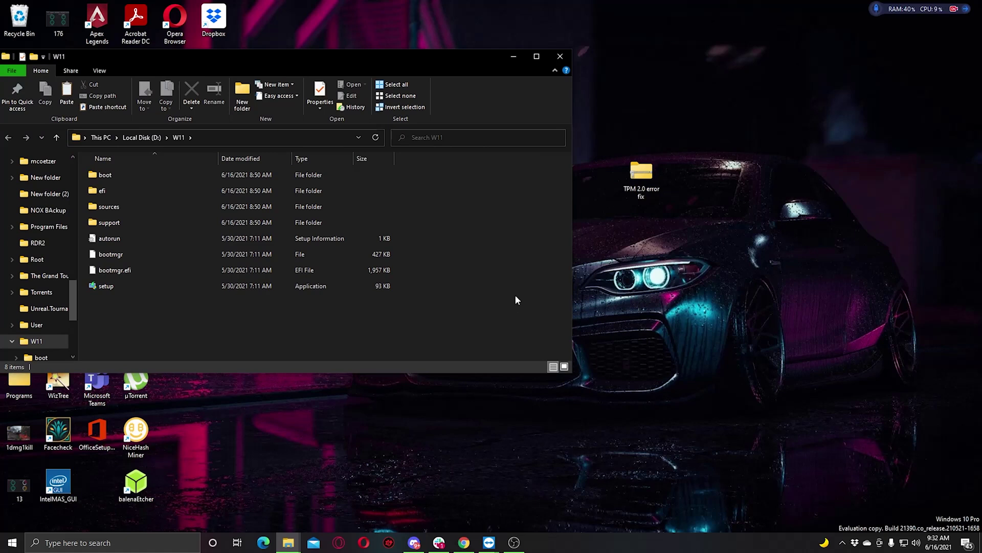
{"action": "left_click", "coordinate": [640, 273]}
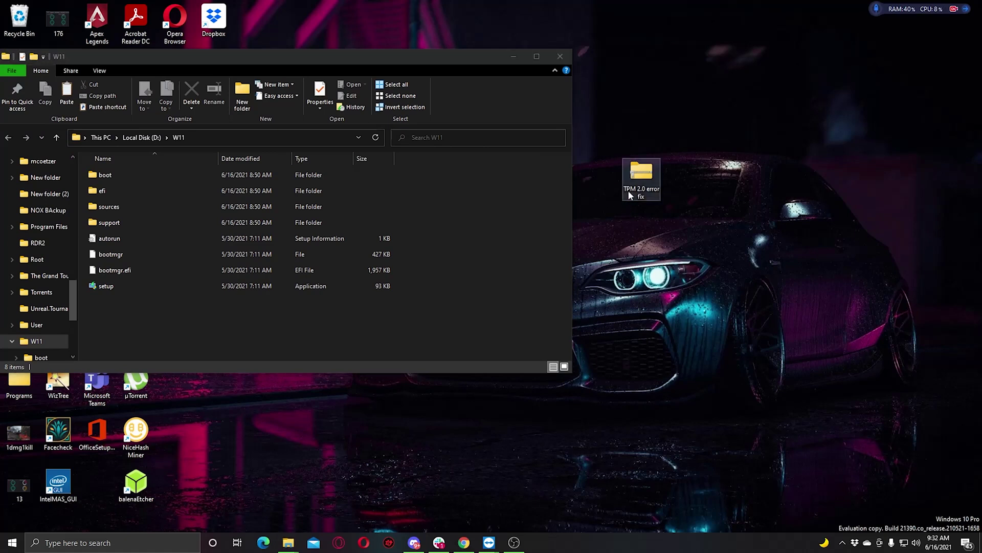
- Extract the TPM 2.0 error fix archive with 7-Zip and select its two fix files
{"action": "right_click", "coordinate": [644, 175]}
{"action": "mouse_move", "coordinate": [691, 217]}
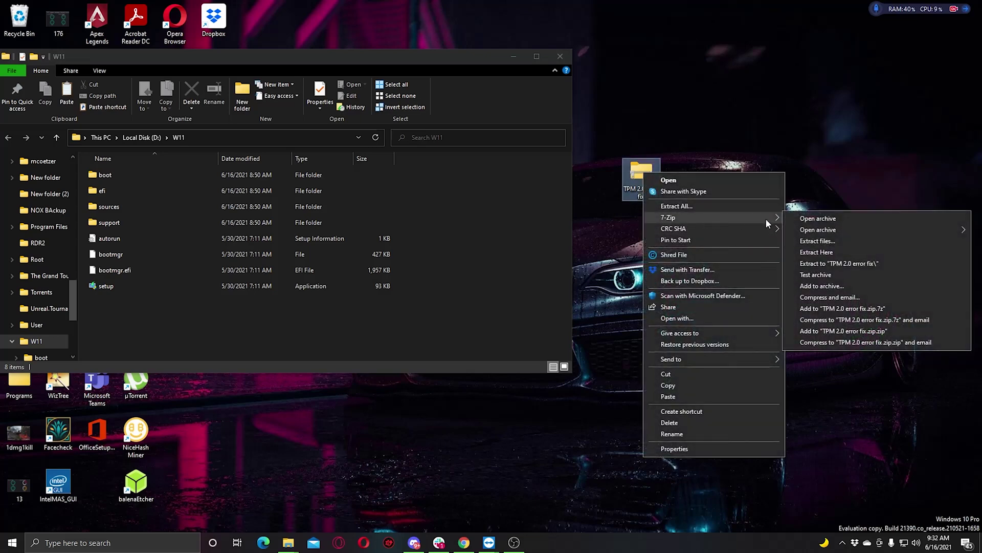
{"action": "left_click", "coordinate": [817, 264]}
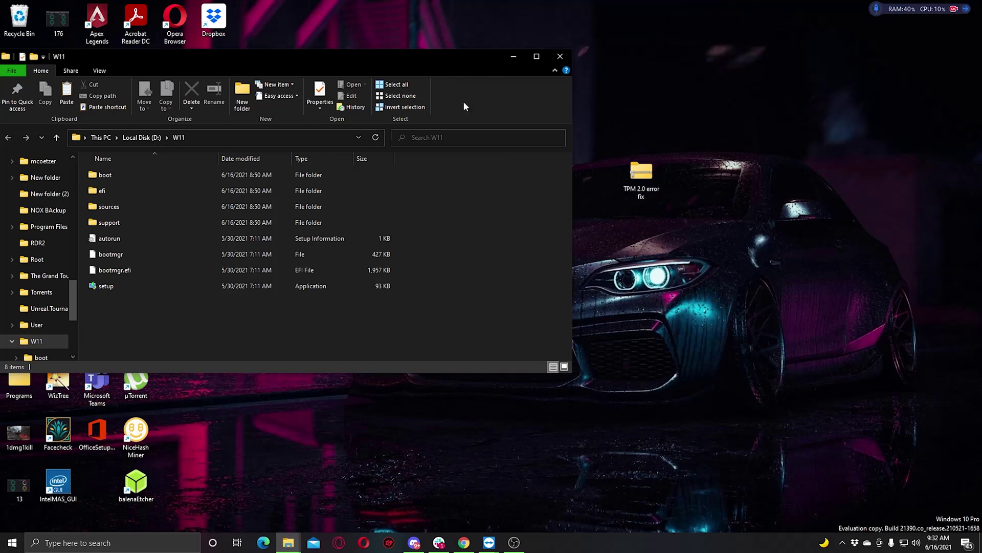
{"action": "left_click_drag", "start_coordinate": [416, 58], "coordinate": [600, 35]}
{"action": "double_click", "coordinate": [106, 488]}
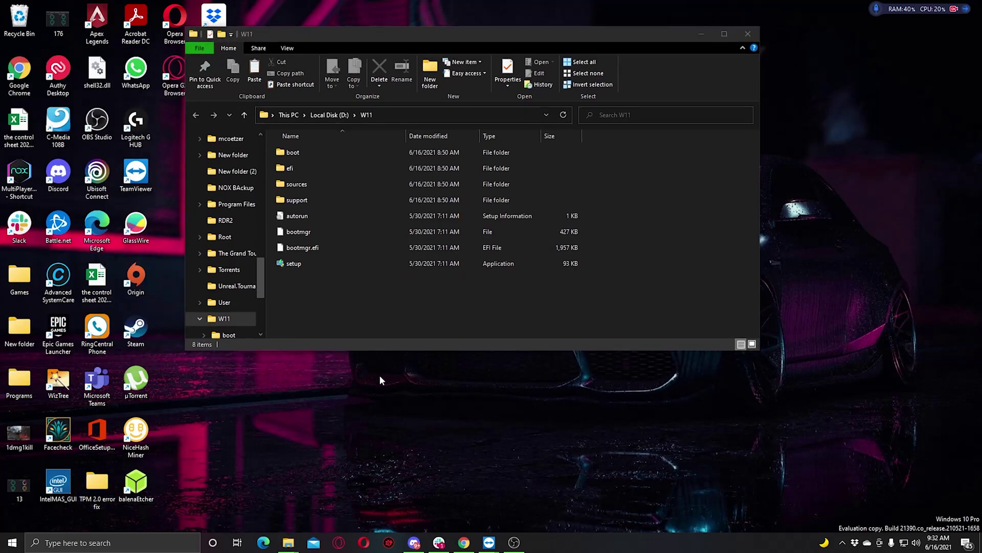
{"action": "key", "text": "ctrl+a"}
- Paste the fix files into W11\sources, replacing the existing files, and close the window
{"action": "left_click", "coordinate": [675, 34]}
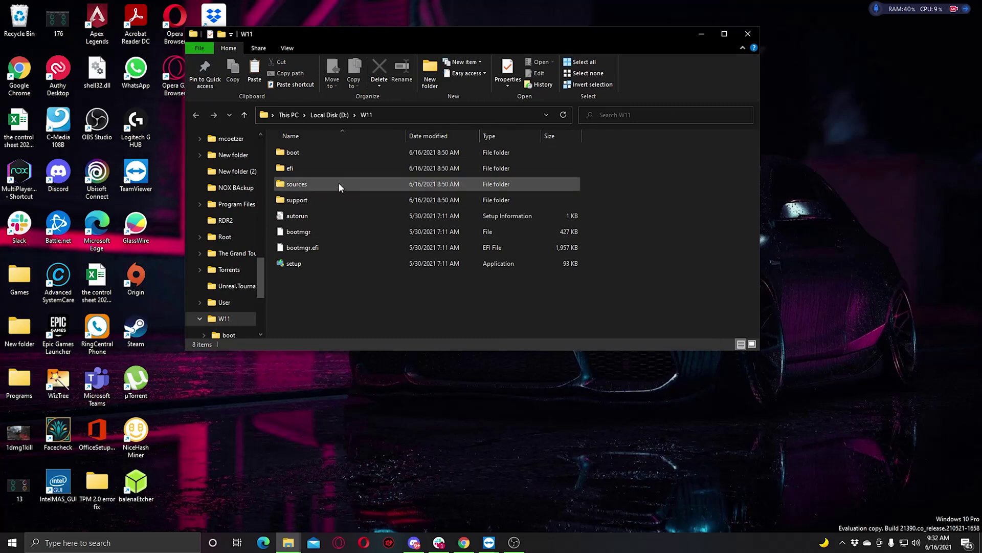
{"action": "left_click", "coordinate": [304, 186]}
{"action": "double_click", "coordinate": [304, 186]}
{"action": "key", "text": "ctrl+v"}
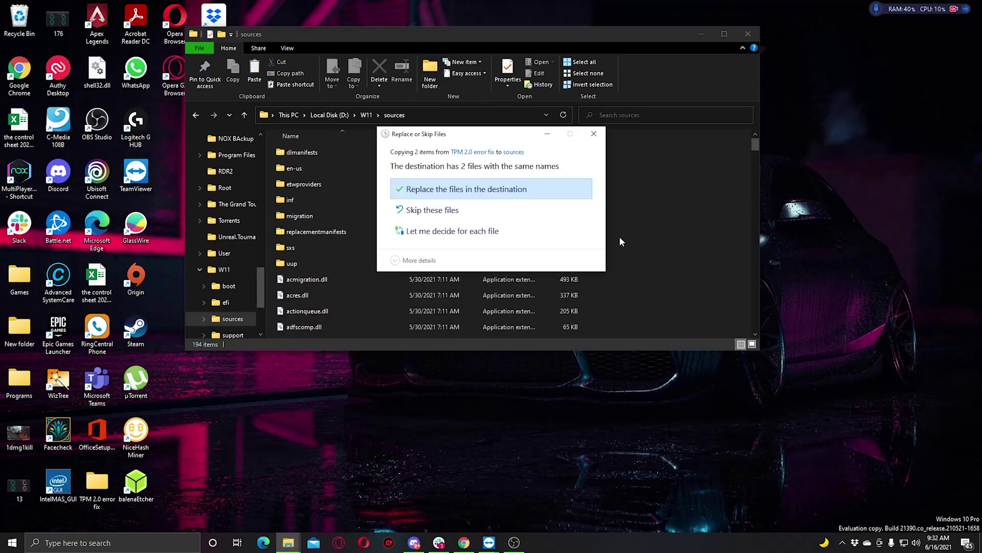
{"action": "left_click", "coordinate": [484, 195]}
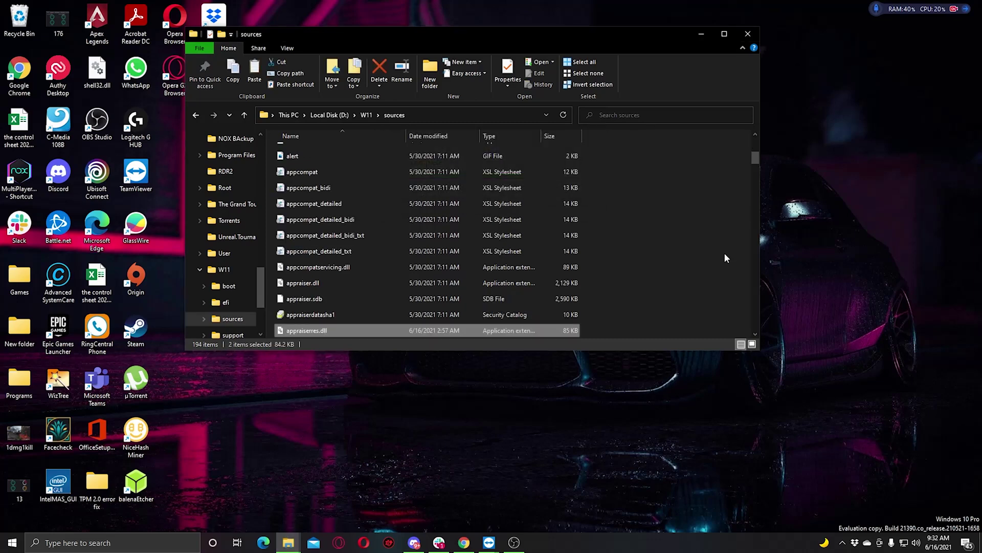
{"action": "left_click", "coordinate": [671, 256]}
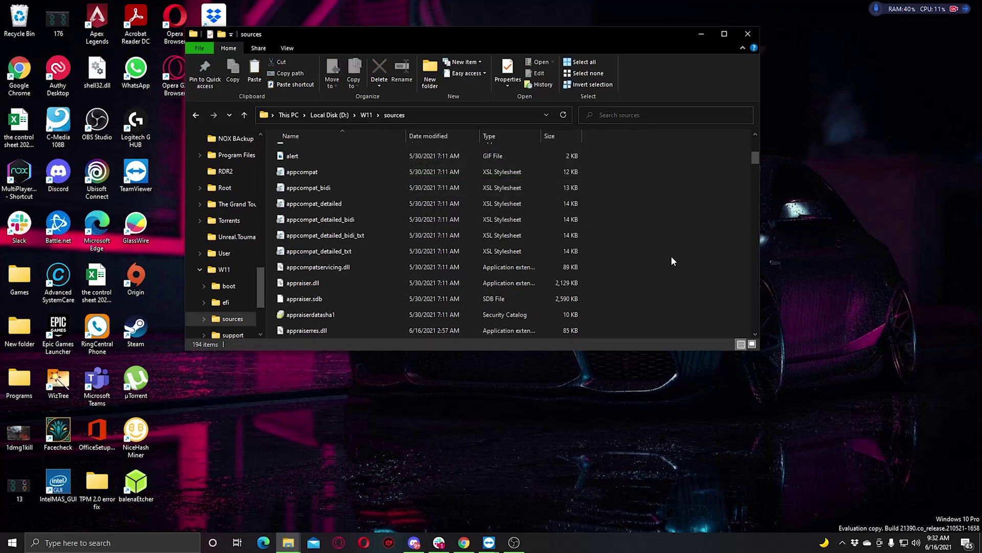
{"action": "left_click", "coordinate": [748, 33]}
- Open the W11 folder from its desktop shortcut and launch Setup from it
{"action": "double_click", "coordinate": [508, 285]}
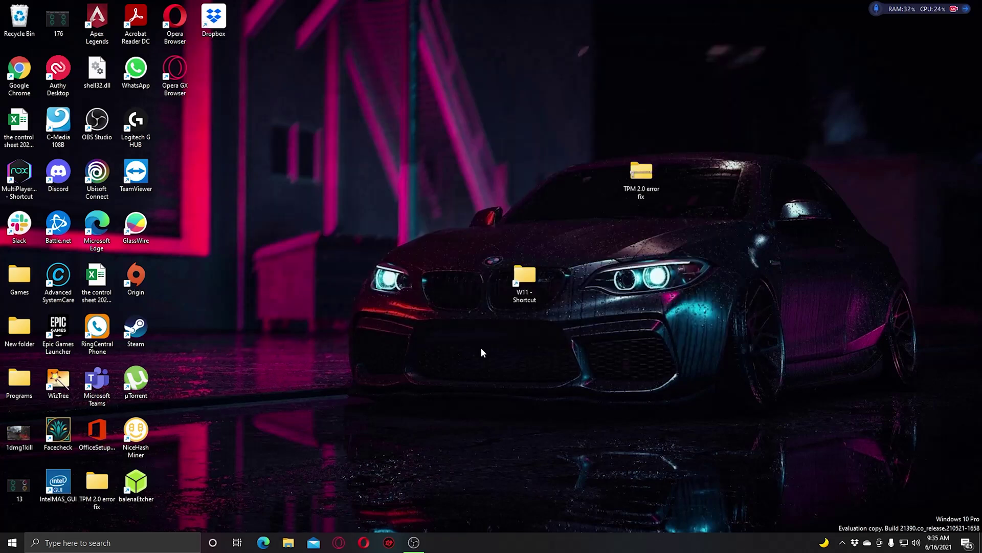
{"action": "double_click", "coordinate": [527, 282]}
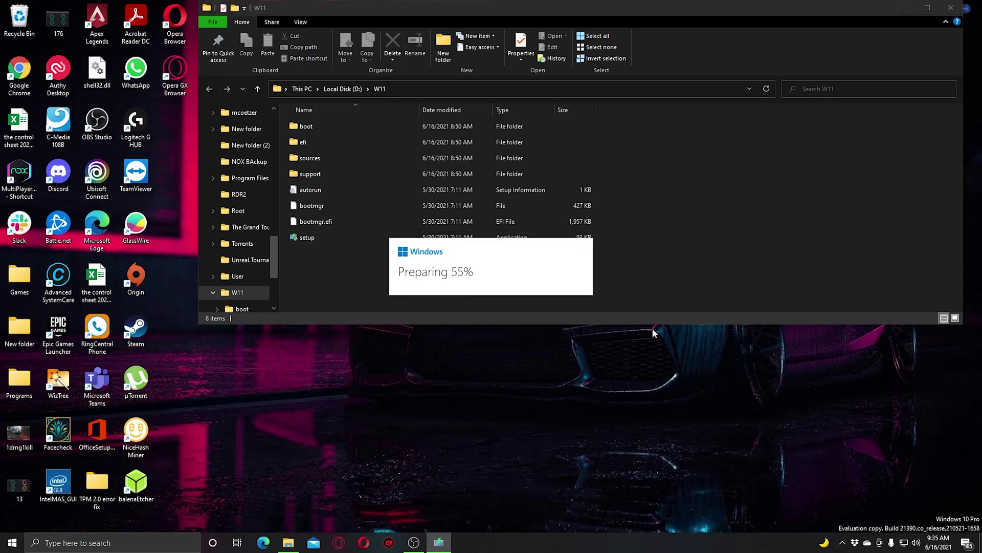
- Accept the license terms and install Windows 11 Pro, keeping personal files and apps
{"action": "left_click", "coordinate": [619, 389]}
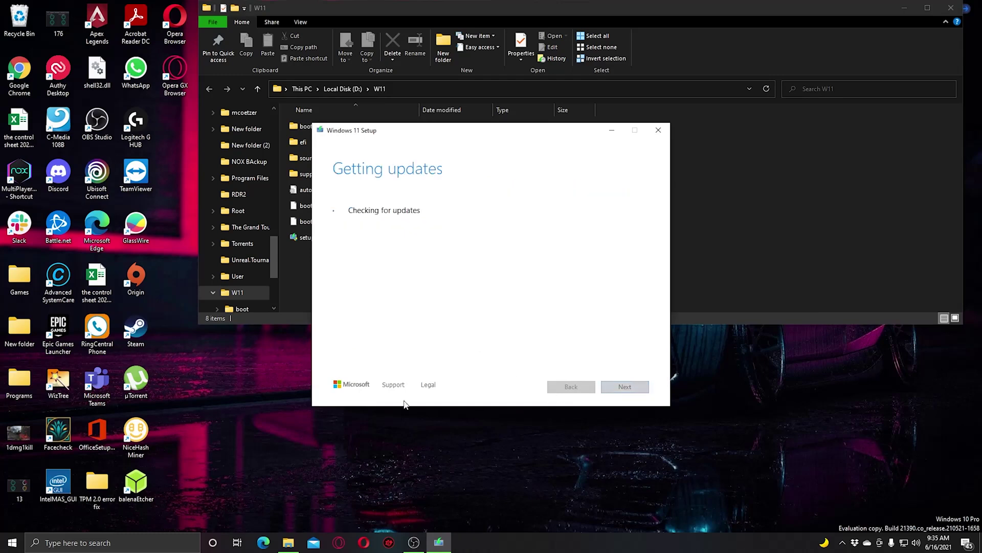
{"action": "left_click", "coordinate": [905, 7]}
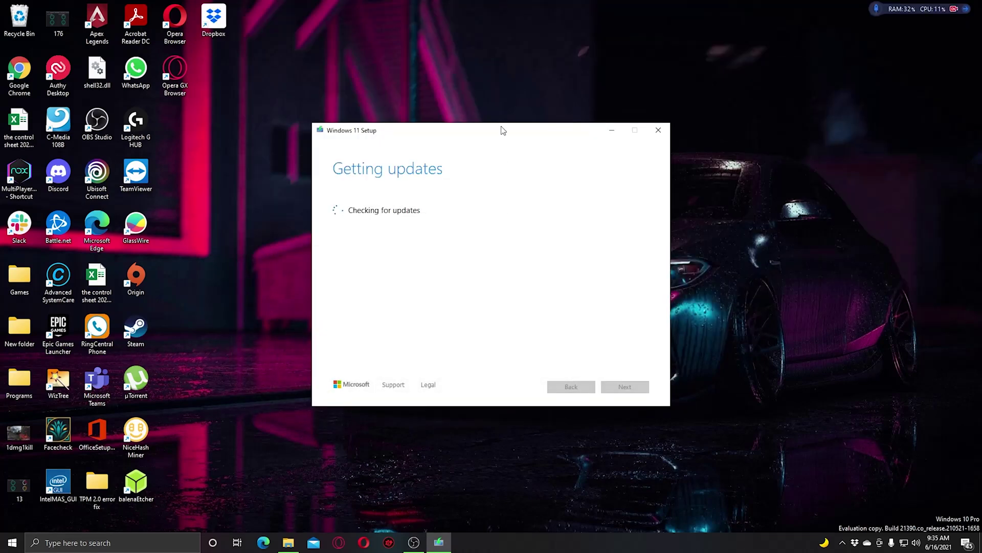
{"action": "left_click_drag", "start_coordinate": [501, 131], "coordinate": [546, 118]}
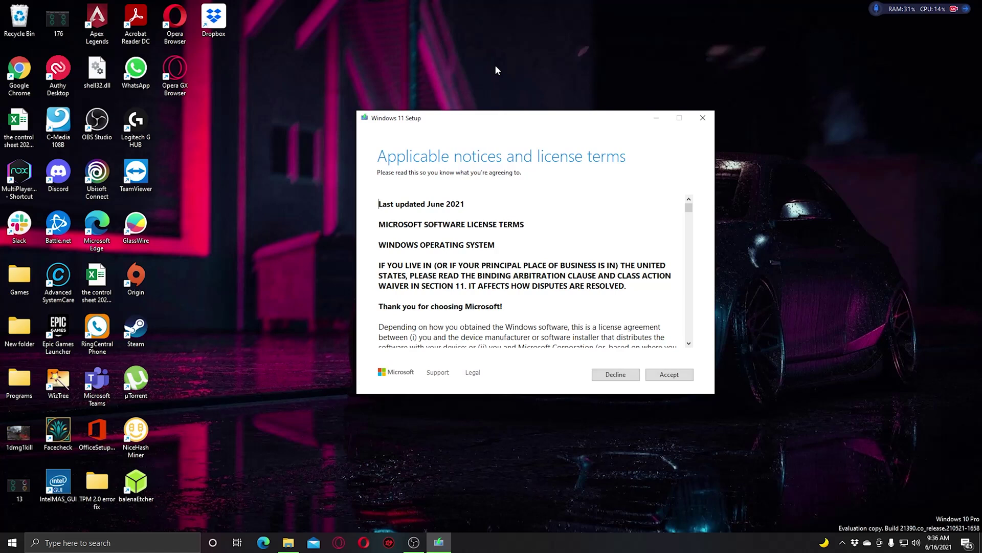
{"action": "left_click", "coordinate": [670, 375]}
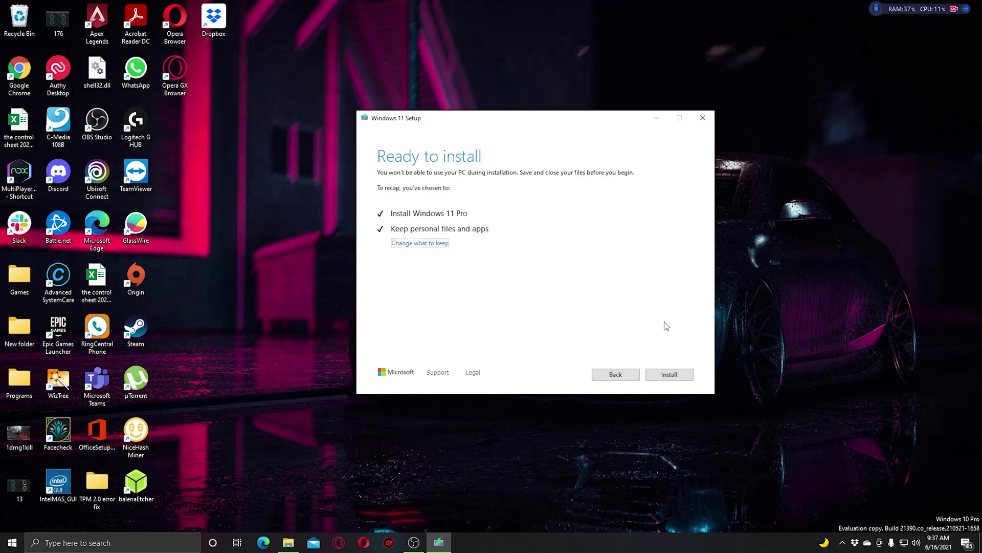
{"action": "left_click", "coordinate": [666, 383]}
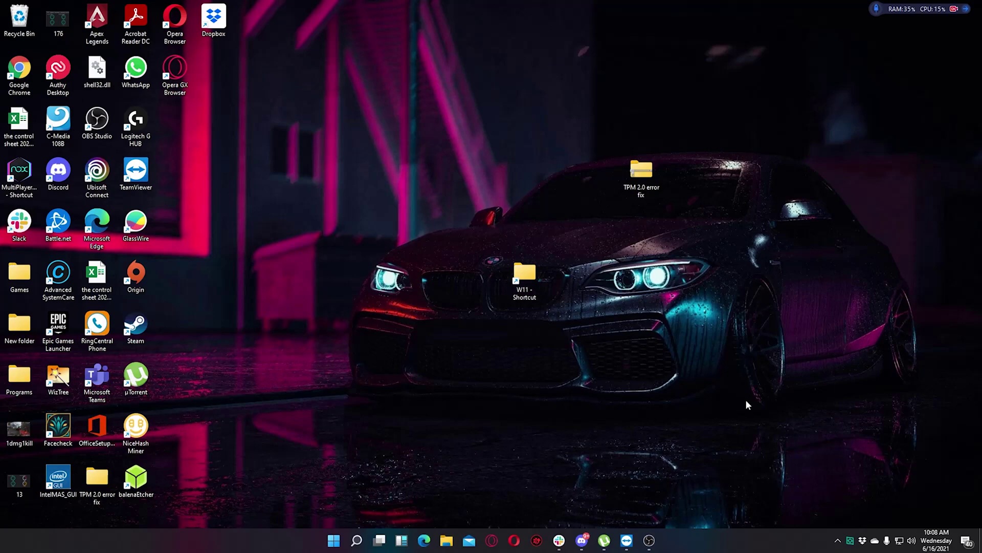
- Run winver to confirm Windows 11 Pro, Dev build 21996.1, and centre the dialog
{"action": "key", "text": "super+r"}
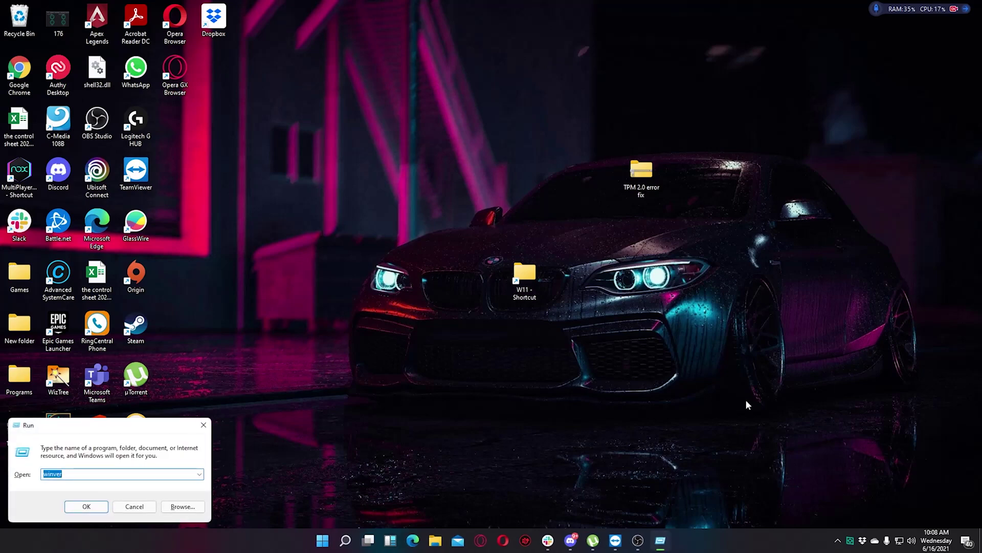
{"action": "key", "text": "Return"}
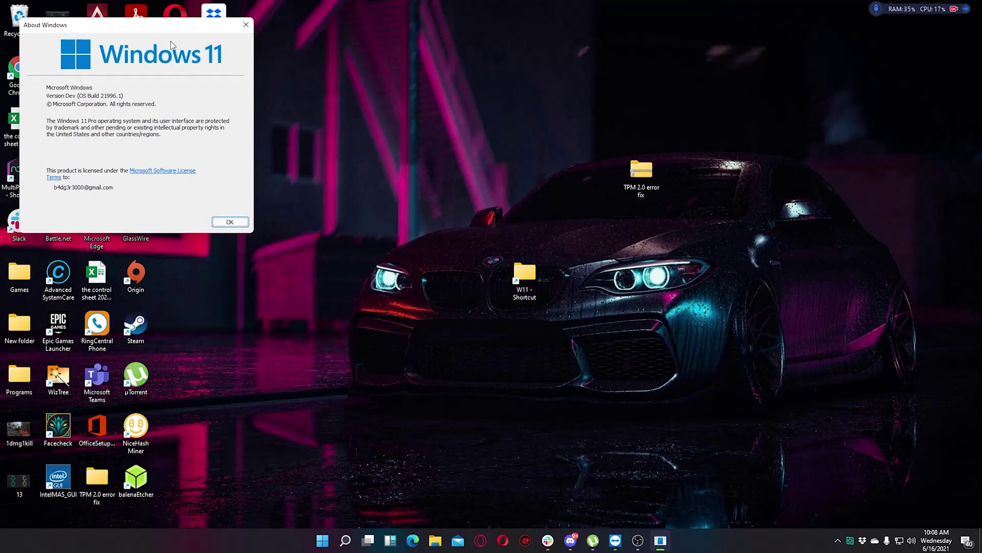
{"action": "left_click_drag", "start_coordinate": [169, 28], "coordinate": [429, 133]}
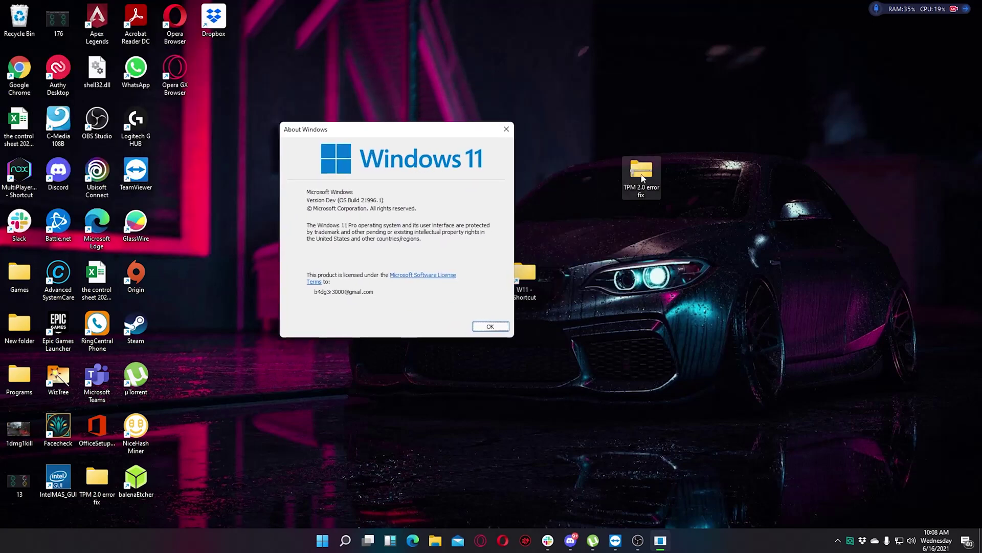